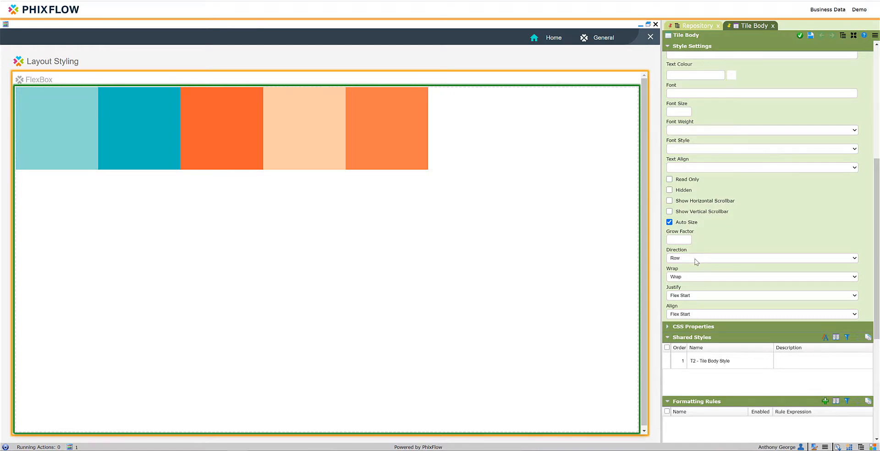
Set the Tile Body's Direction to Column and save the change
{"action": "left_click", "coordinate": [694, 259]}
{"action": "left_click", "coordinate": [695, 310]}
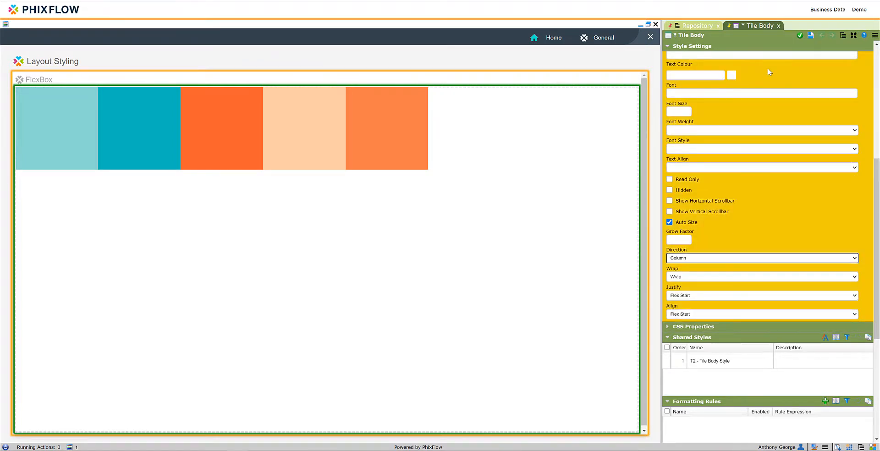
{"action": "left_click", "coordinate": [810, 36]}
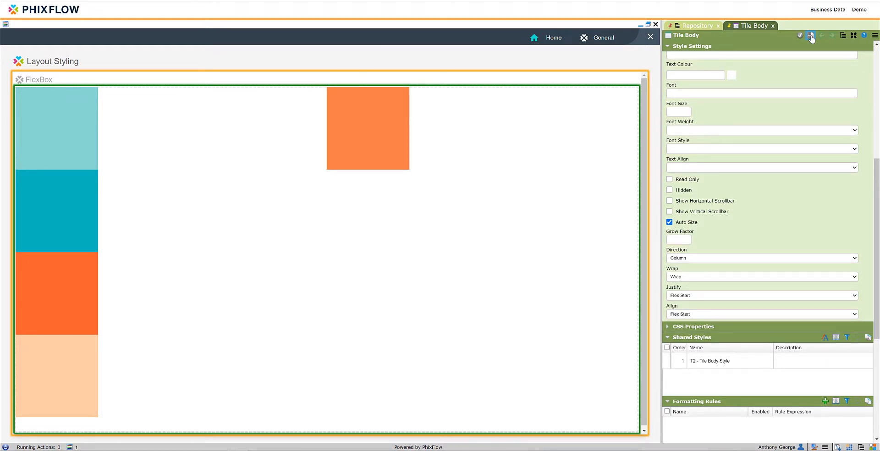
Set the Tile Body's Direction to Row, save it, and narrow the layout preview to test how the areas wrap
{"action": "left_click", "coordinate": [687, 258]}
{"action": "left_click", "coordinate": [678, 283]}
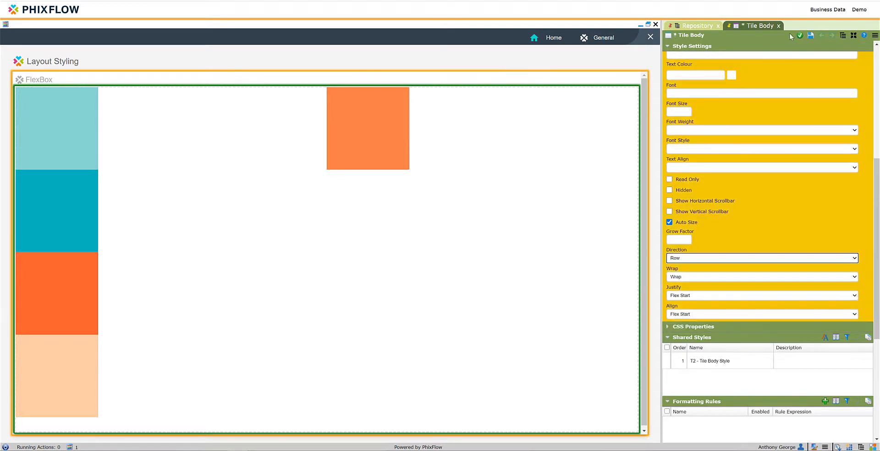
{"action": "left_click", "coordinate": [810, 38]}
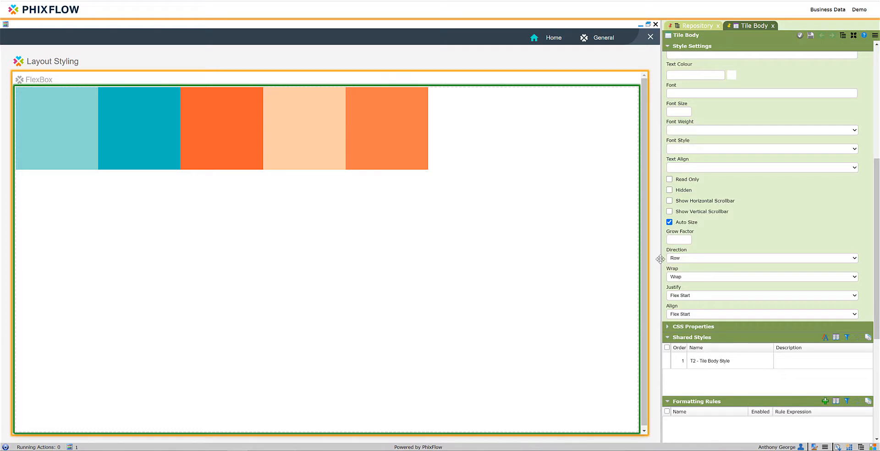
{"action": "left_click_drag", "start_coordinate": [661, 260], "coordinate": [250, 280]}
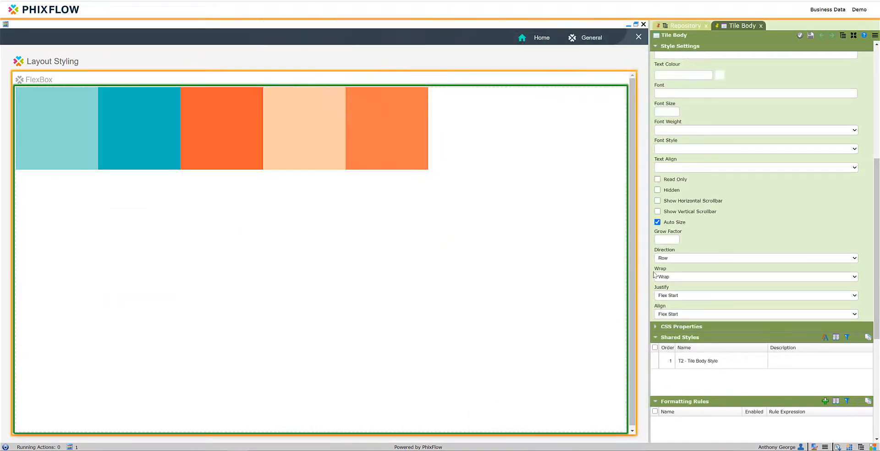
Save the Tile Body with Justify set to Flex End, and again with Justify set to Center
{"action": "left_click", "coordinate": [672, 297]}
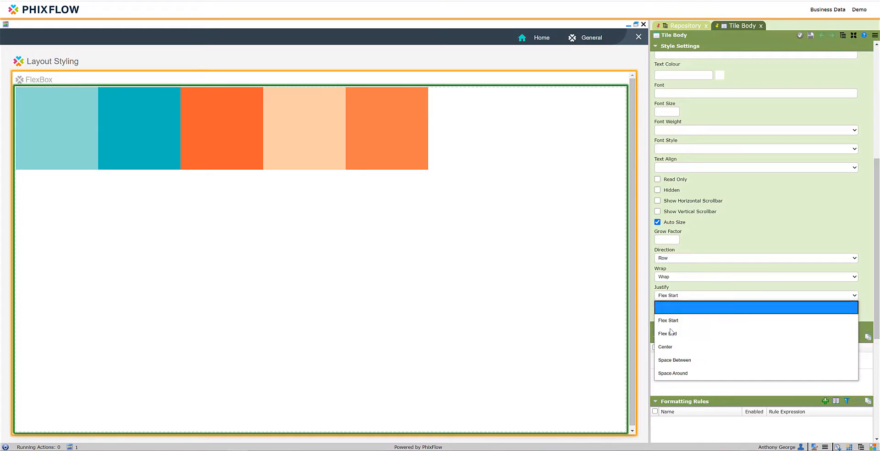
{"action": "left_click", "coordinate": [691, 283]}
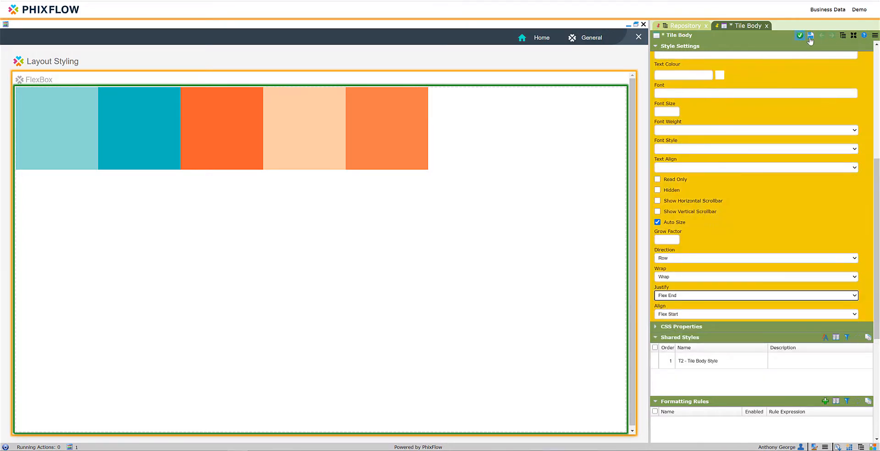
{"action": "left_click", "coordinate": [811, 36]}
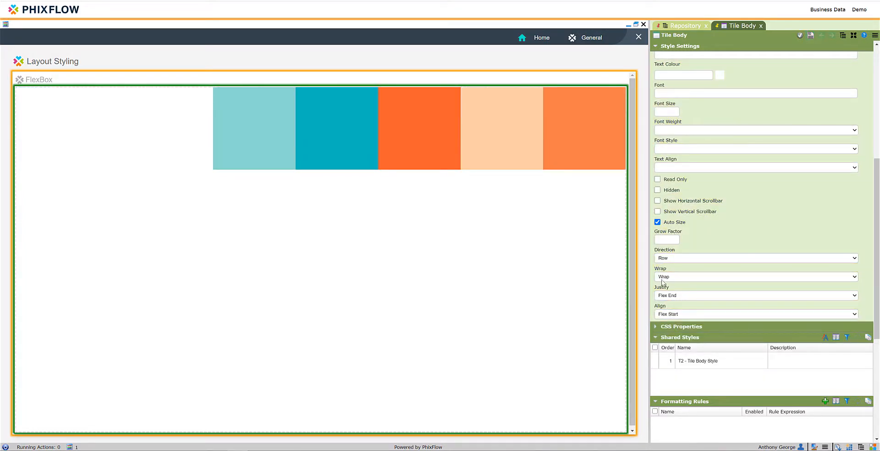
{"action": "left_click", "coordinate": [673, 294]}
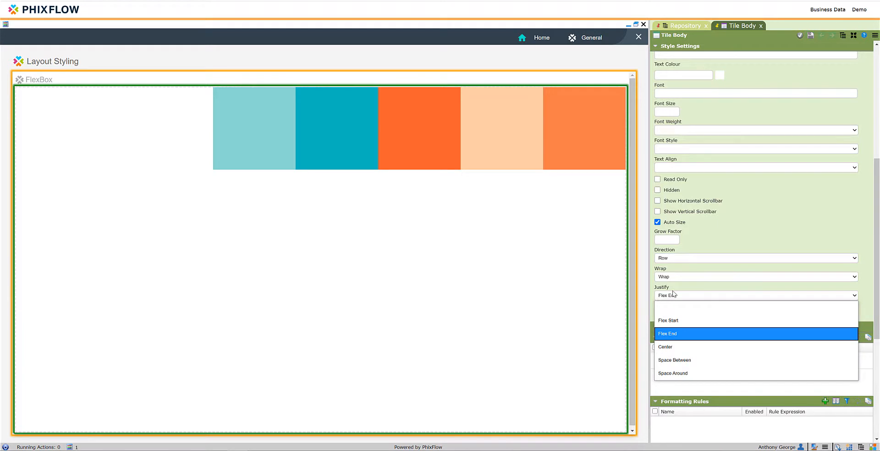
{"action": "left_click", "coordinate": [674, 346]}
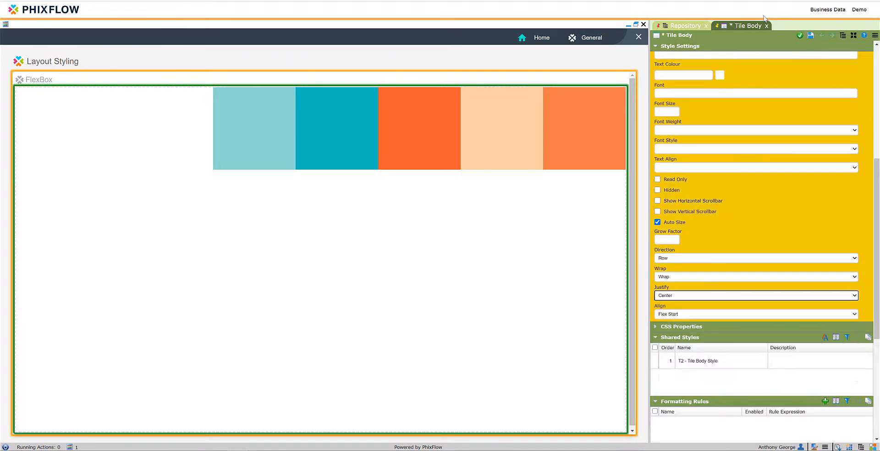
{"action": "left_click", "coordinate": [810, 36]}
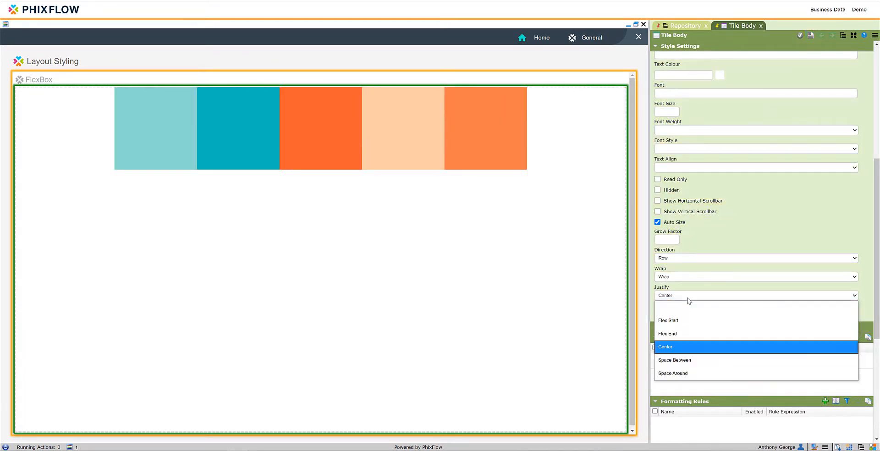
Set the Tile Body's Justify to Space Between and its Align to Center, saving after each change
{"action": "left_click", "coordinate": [690, 295]}
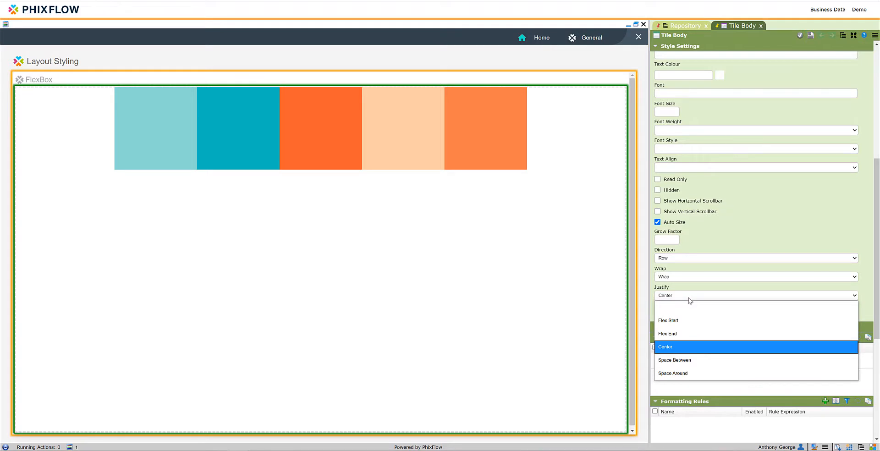
{"action": "left_click", "coordinate": [687, 360]}
{"action": "left_click", "coordinate": [810, 35]}
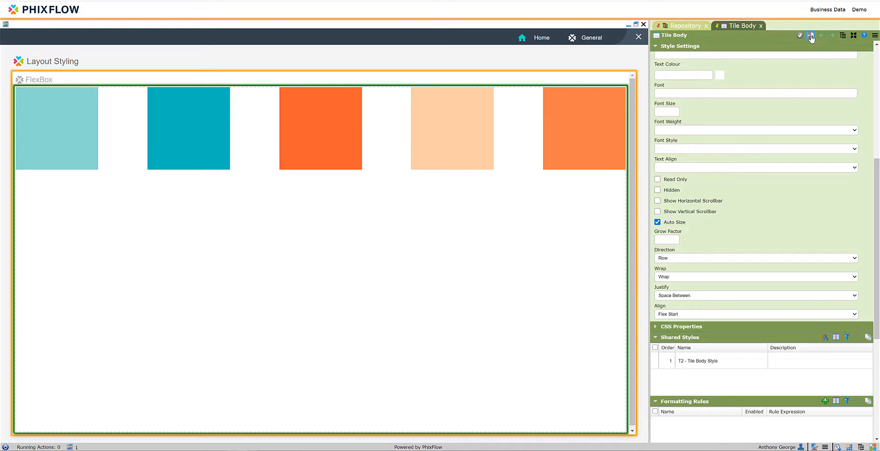
{"action": "left_click", "coordinate": [677, 315]}
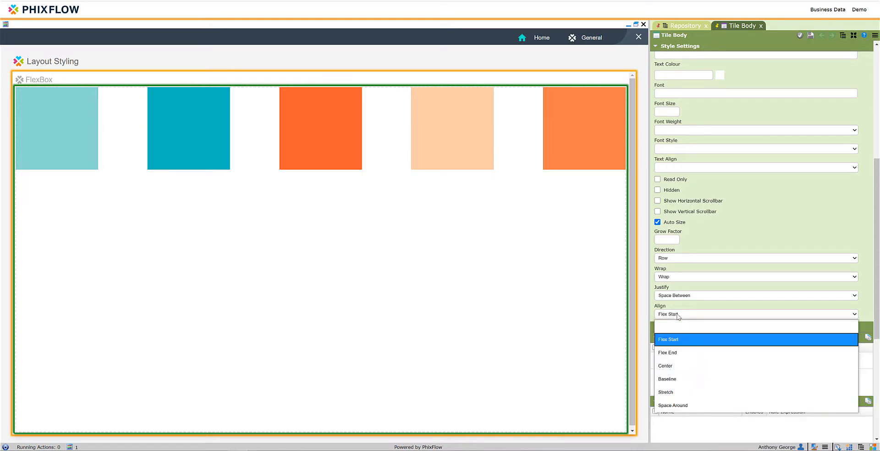
{"action": "left_click", "coordinate": [673, 366]}
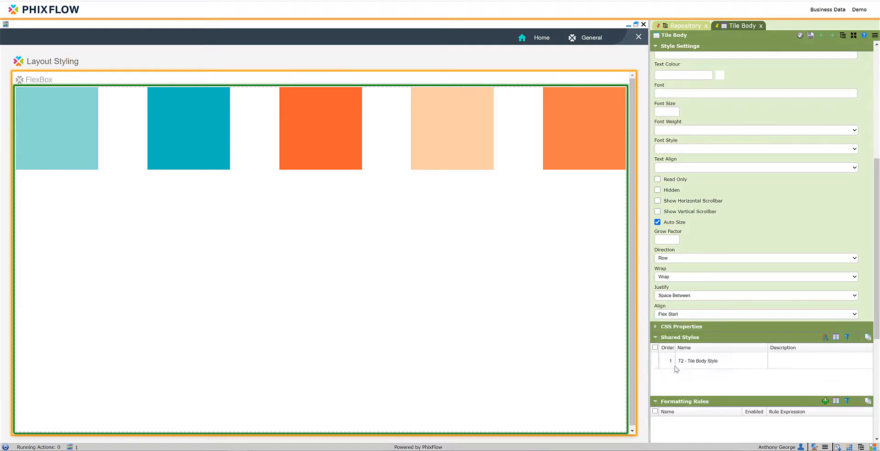
{"action": "left_click", "coordinate": [810, 36]}
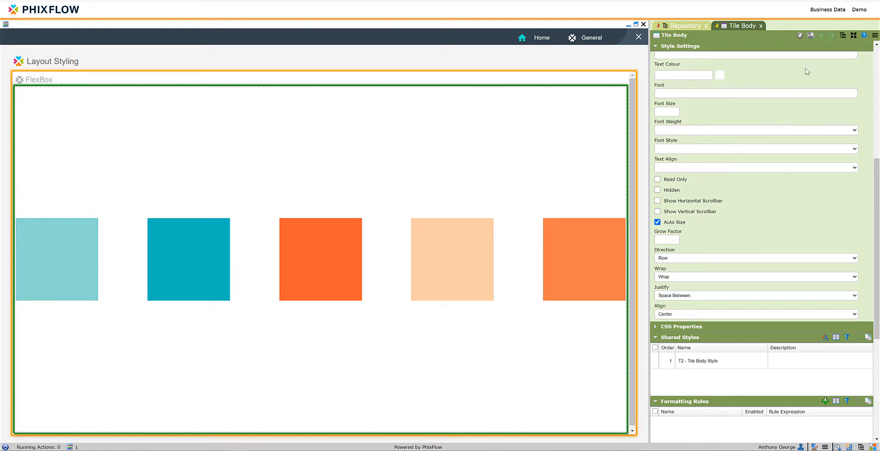
Change the Tile Body's Direction to Column and save it to see the spaced, centred areas stacked vertically
{"action": "left_click", "coordinate": [678, 258]}
{"action": "left_click", "coordinate": [679, 308]}
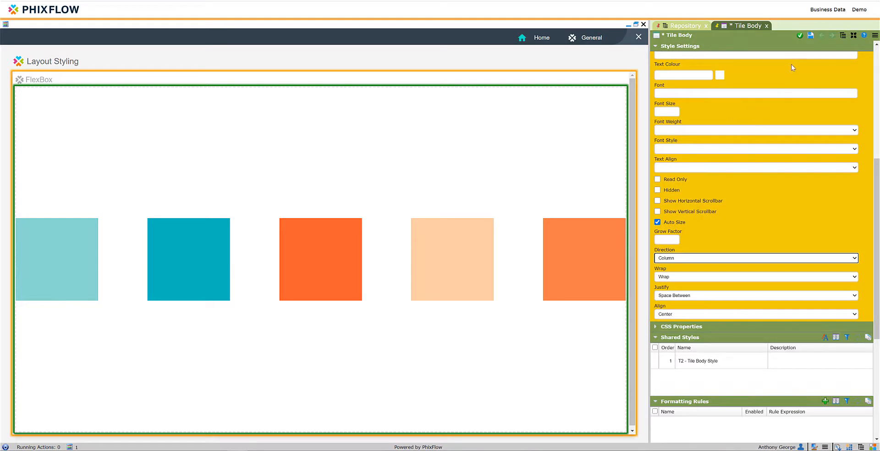
{"action": "left_click", "coordinate": [810, 36]}
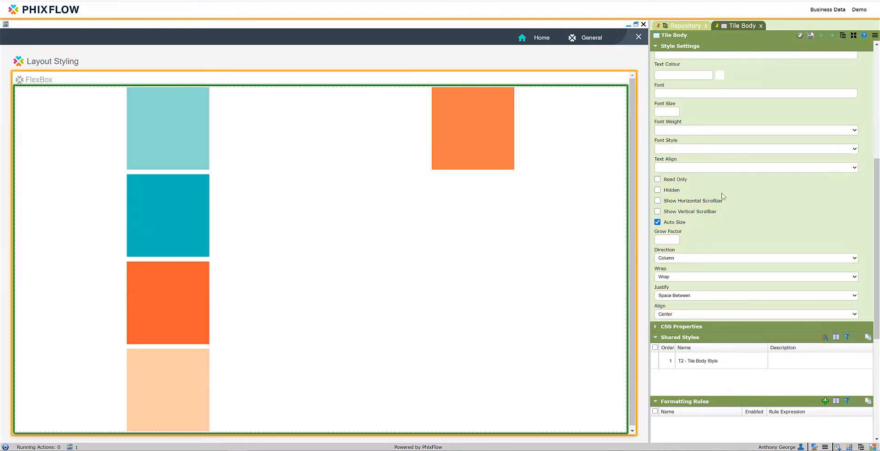
Set both Justify and Align of the Tile Body to Flex Start, saving after each change
{"action": "left_click", "coordinate": [682, 296]}
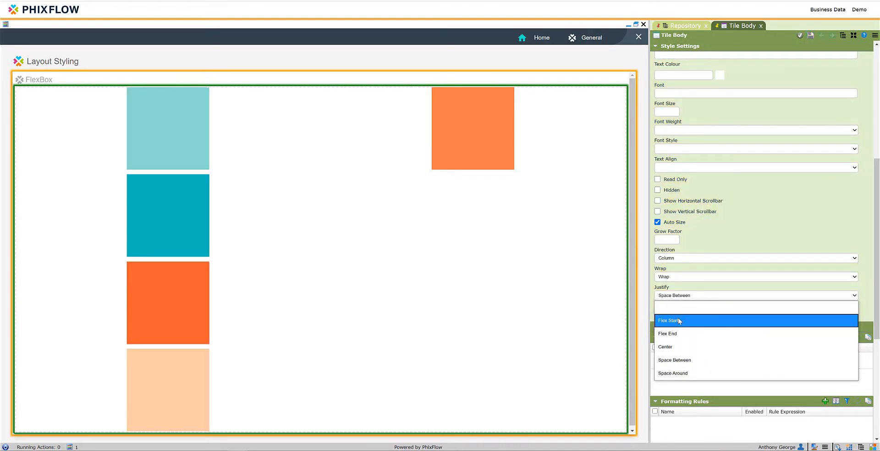
{"action": "left_click", "coordinate": [678, 320]}
{"action": "left_click", "coordinate": [811, 36]}
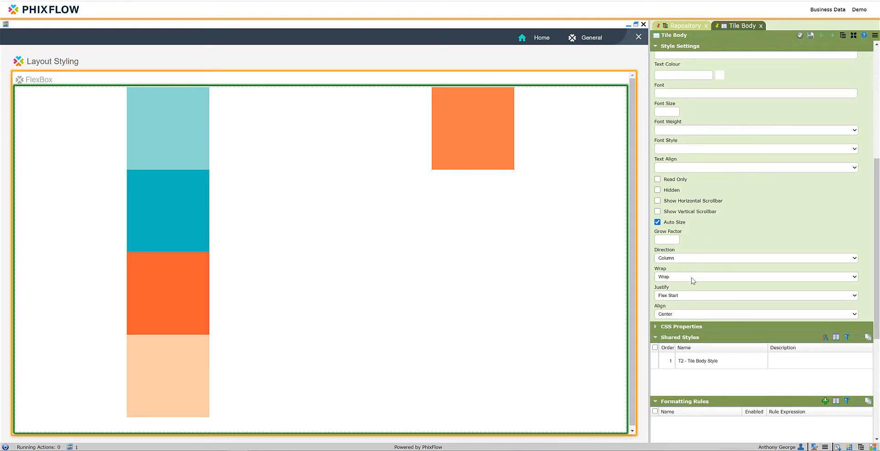
{"action": "left_click", "coordinate": [673, 314]}
{"action": "left_click", "coordinate": [669, 353]}
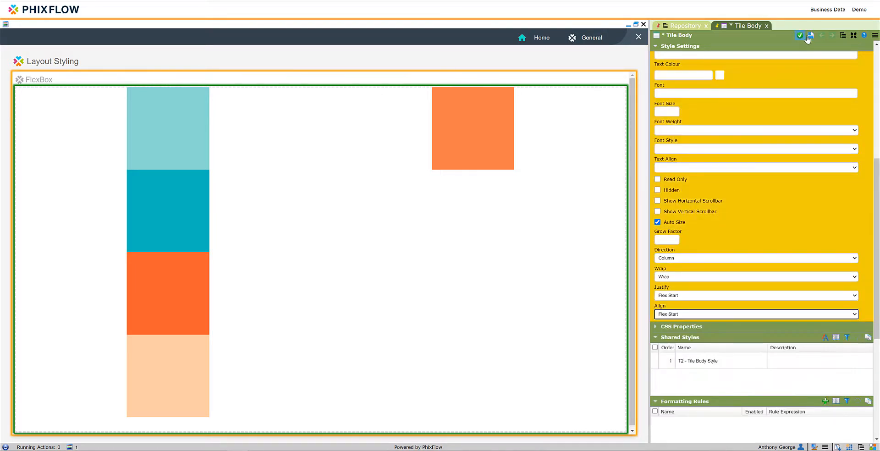
{"action": "left_click", "coordinate": [809, 37]}
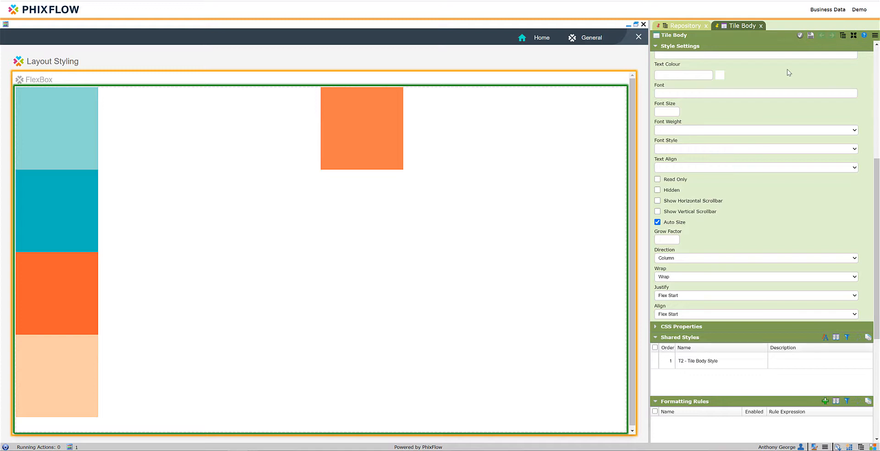
Set the Tile Body's Direction back to Row and save the change
{"action": "left_click", "coordinate": [682, 258]}
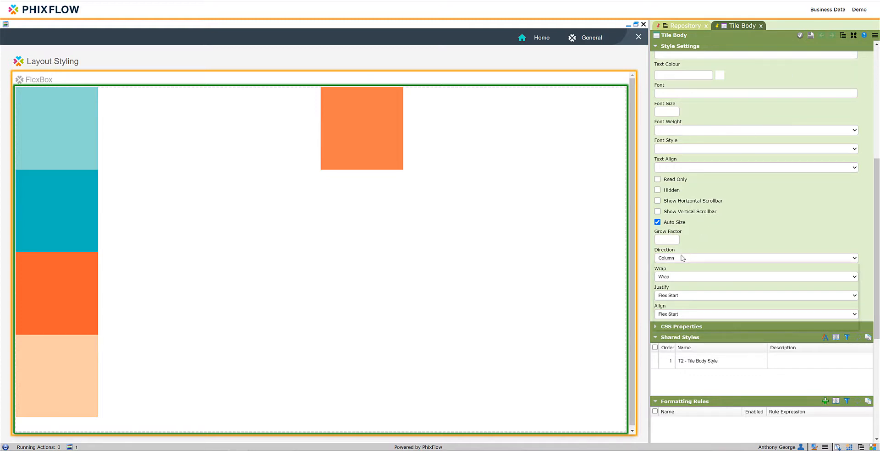
{"action": "left_click", "coordinate": [682, 283]}
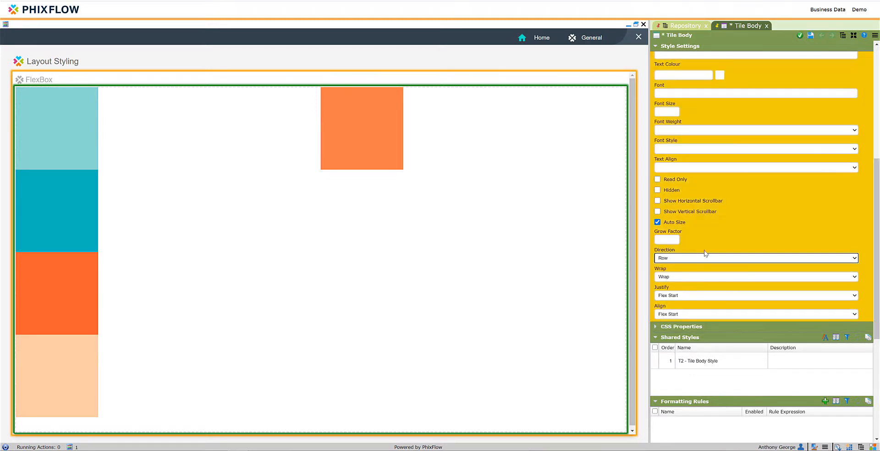
{"action": "left_click", "coordinate": [810, 35]}
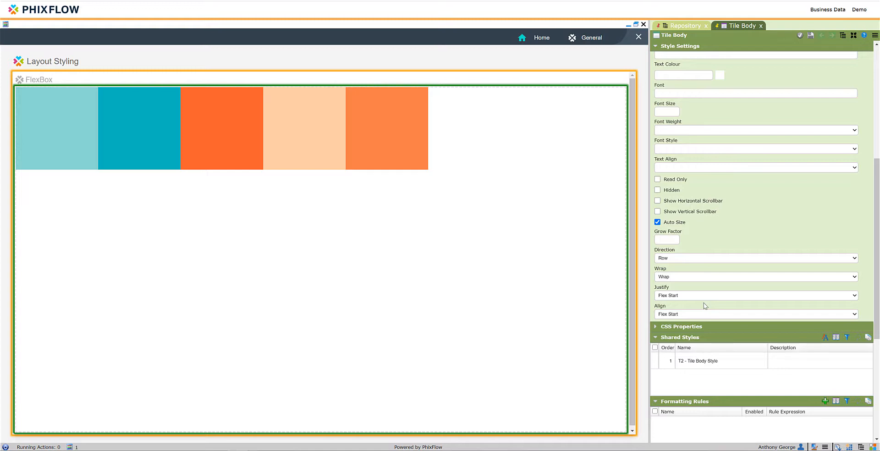
Set the Tile Body's Align to Stretch and its Direction to Column, saving after each change
{"action": "left_click", "coordinate": [681, 315]}
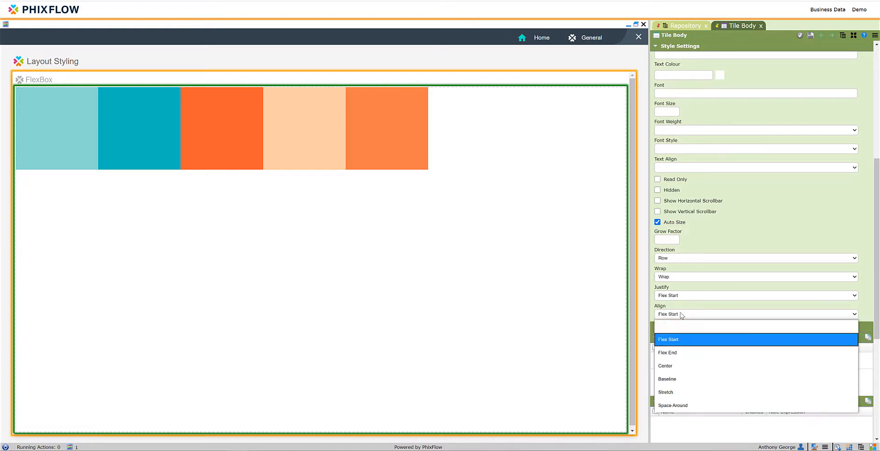
{"action": "left_click", "coordinate": [678, 398]}
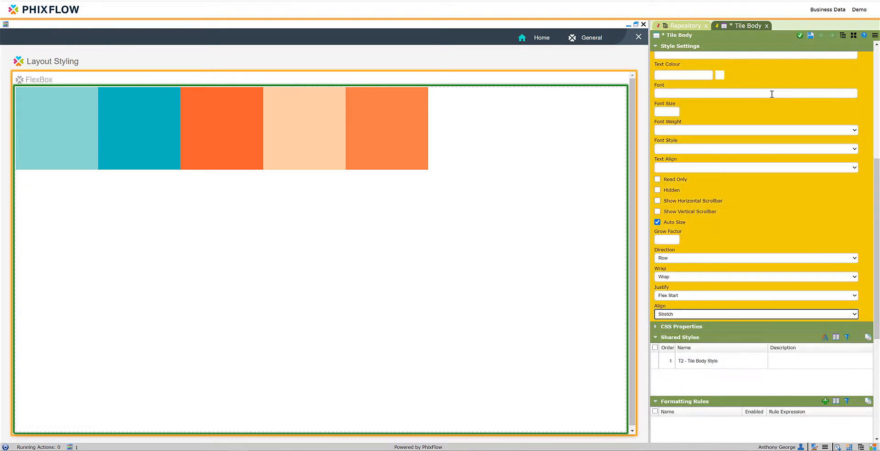
{"action": "left_click", "coordinate": [809, 36]}
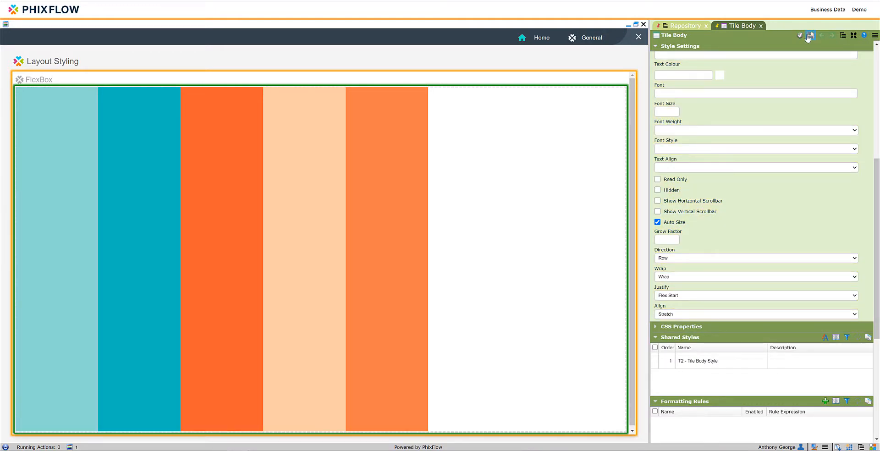
{"action": "left_click", "coordinate": [700, 258]}
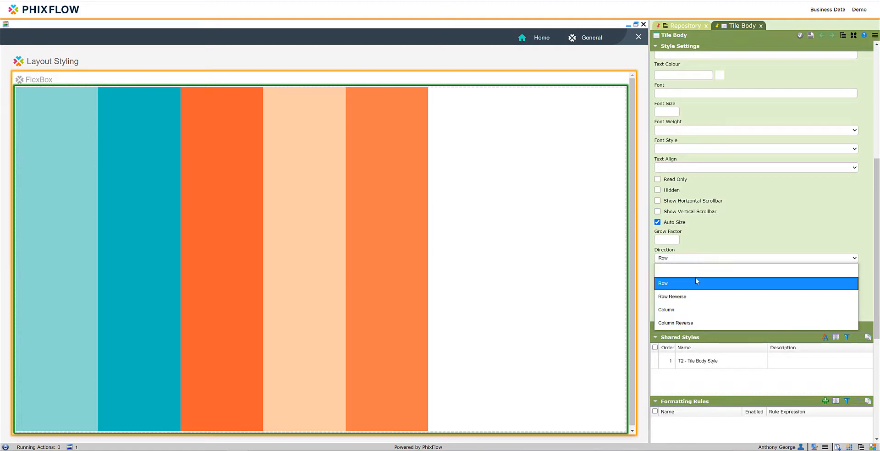
{"action": "left_click", "coordinate": [699, 309]}
{"action": "left_click", "coordinate": [810, 36]}
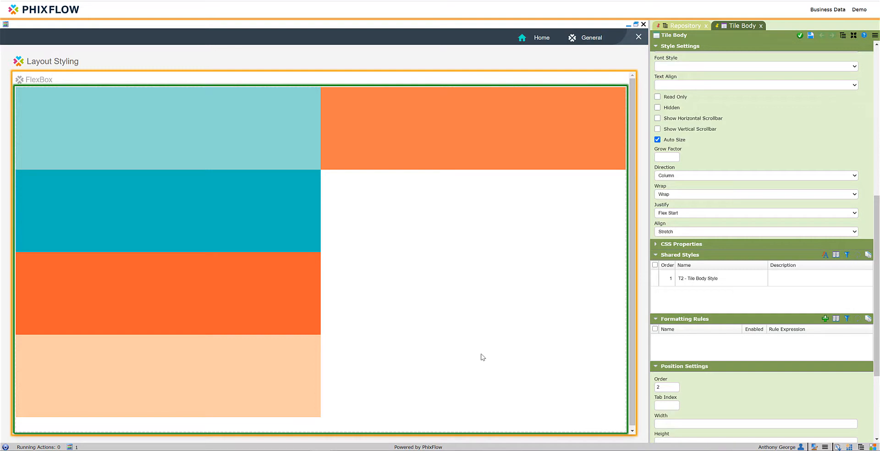
Enable Auto Size for Area 5, the orange area in the second column, and save it
{"action": "left_click", "coordinate": [409, 139]}
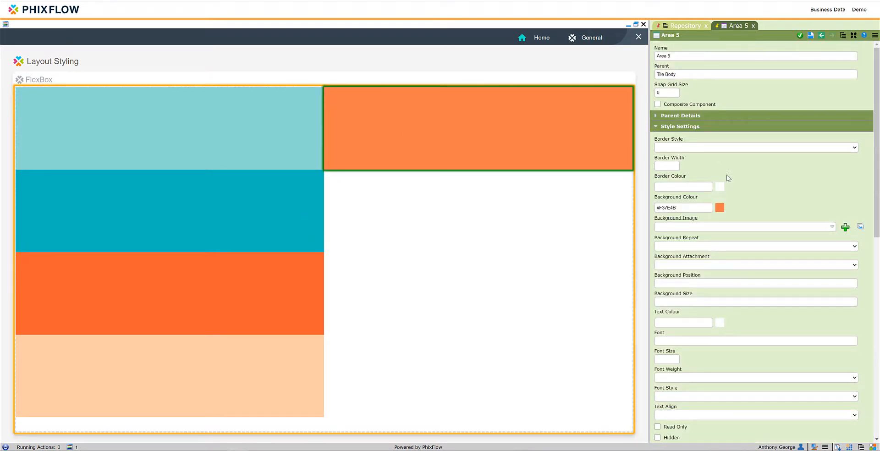
{"action": "scroll", "coordinate": [689, 190], "scroll_direction": "down", "scroll_amount": 5}
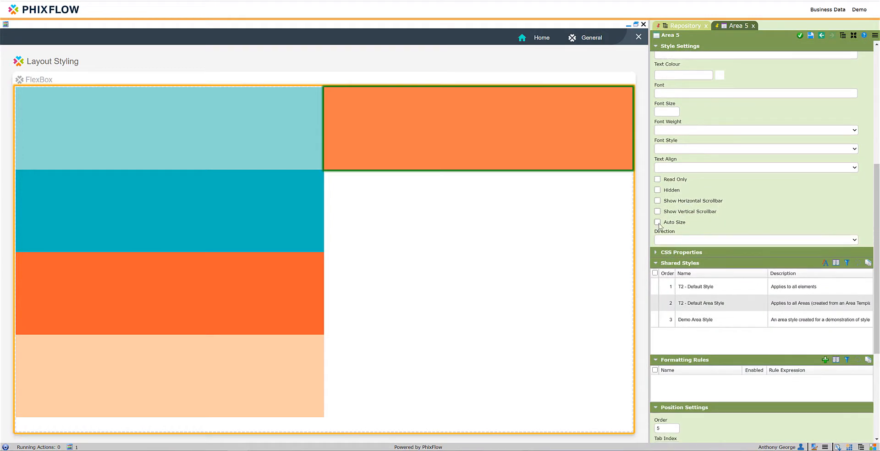
{"action": "left_click", "coordinate": [657, 222]}
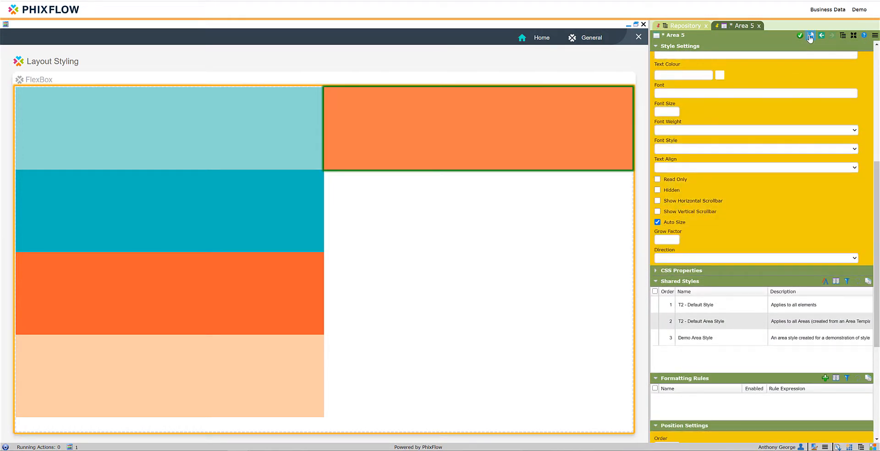
{"action": "left_click", "coordinate": [809, 37]}
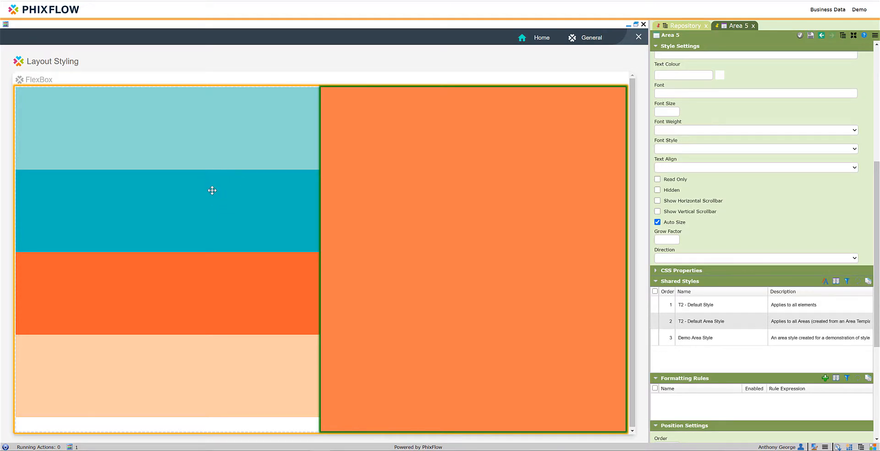
Set the height of Area 2, the dark teal area in the first column, to 50% and save it
{"action": "left_click", "coordinate": [202, 214]}
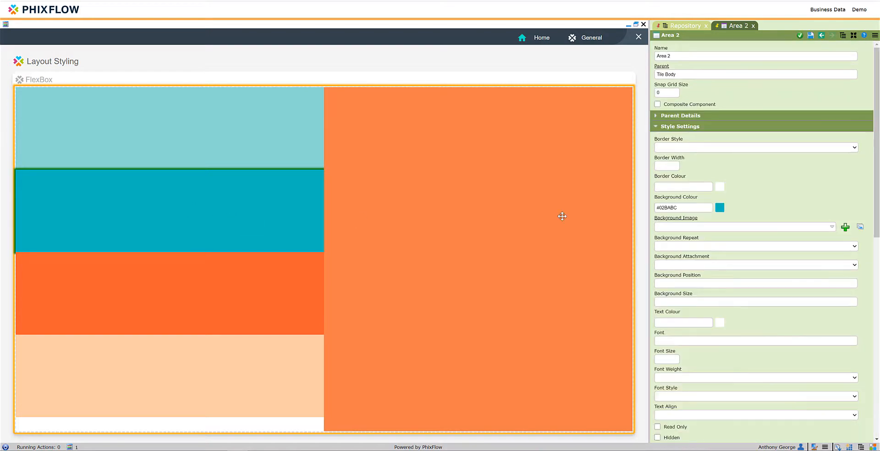
{"action": "scroll", "coordinate": [706, 275], "scroll_direction": "down", "scroll_amount": 3}
{"action": "scroll", "coordinate": [689, 274], "scroll_direction": "down", "scroll_amount": 5}
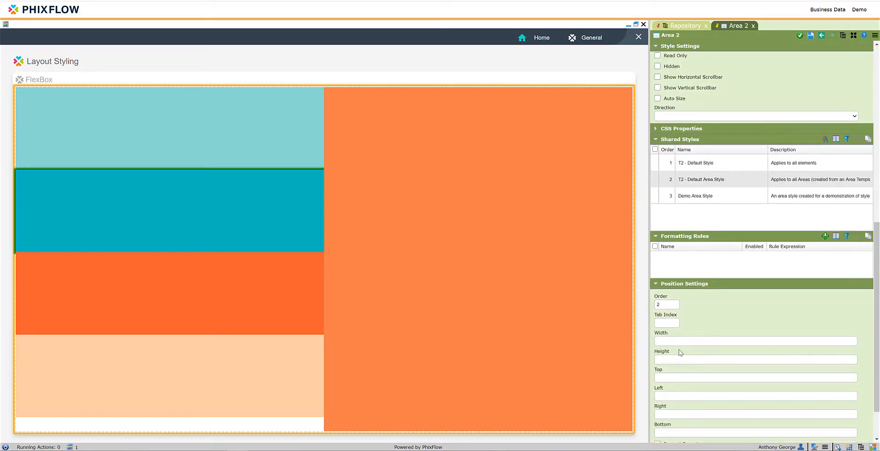
{"action": "left_click", "coordinate": [664, 358]}
{"action": "type", "text": "5"}
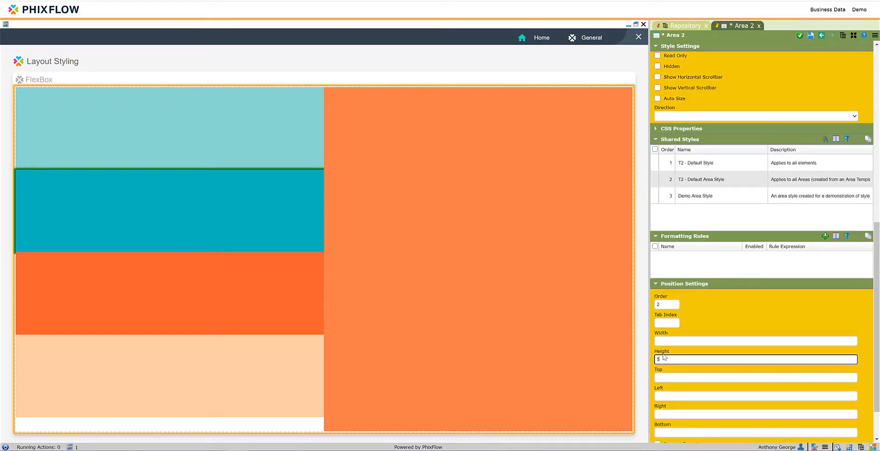
{"action": "type", "text": "0%"}
{"action": "key", "text": "Return"}
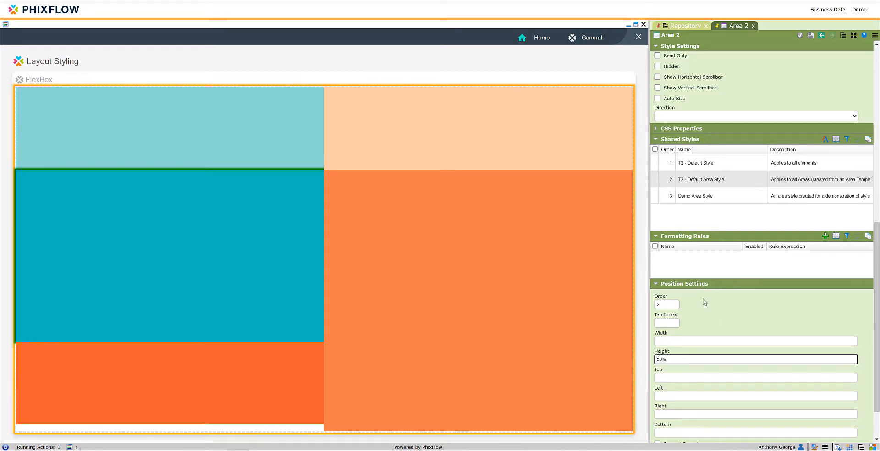
Enable Auto Size for Area 4, the light peach area in the second column, and save it
{"action": "left_click", "coordinate": [488, 131]}
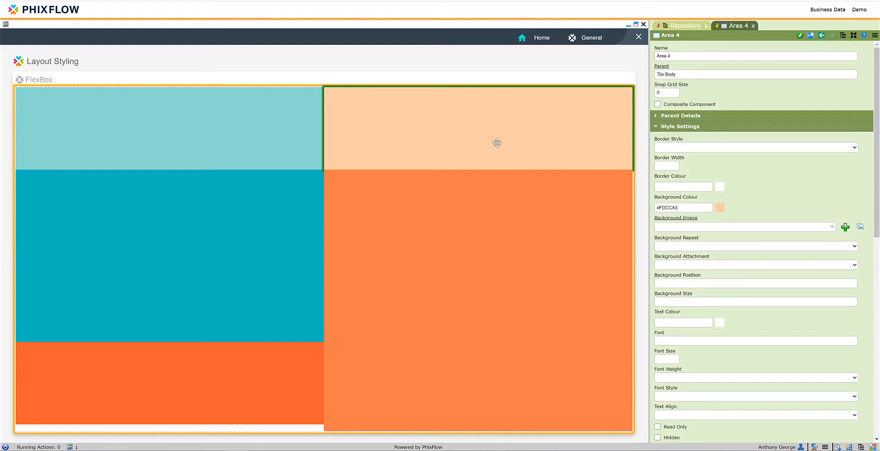
{"action": "scroll", "coordinate": [717, 238], "scroll_direction": "down", "scroll_amount": 5}
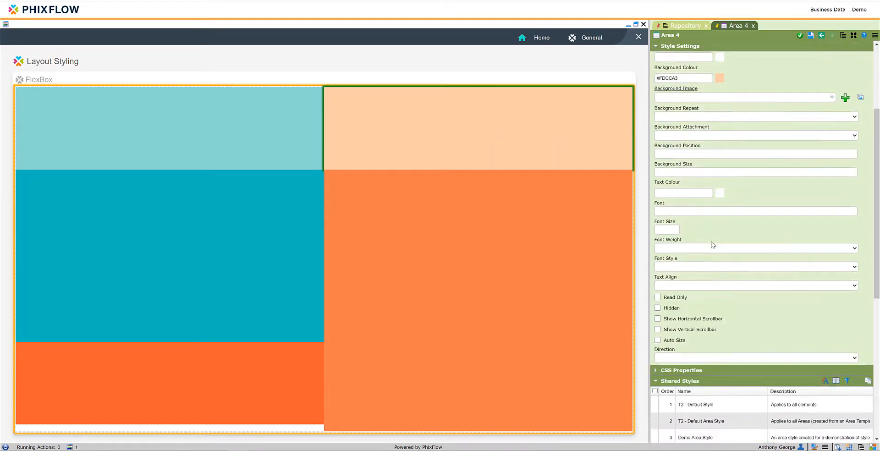
{"action": "left_click", "coordinate": [657, 263]}
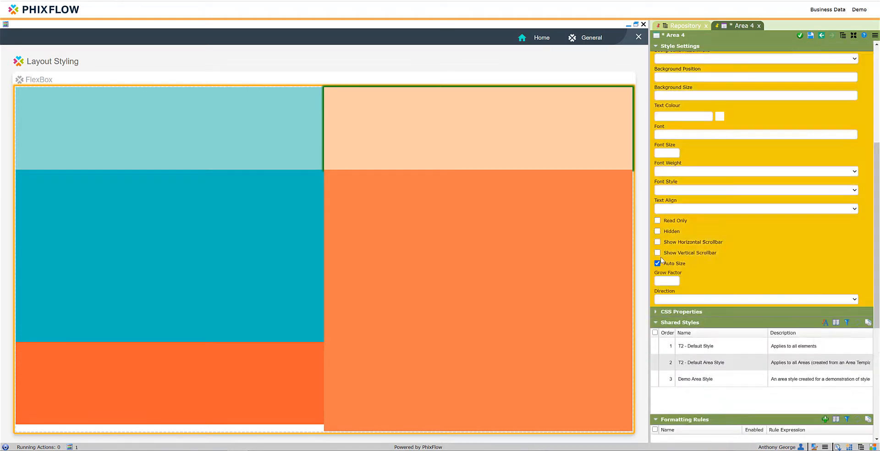
{"action": "left_click", "coordinate": [810, 36]}
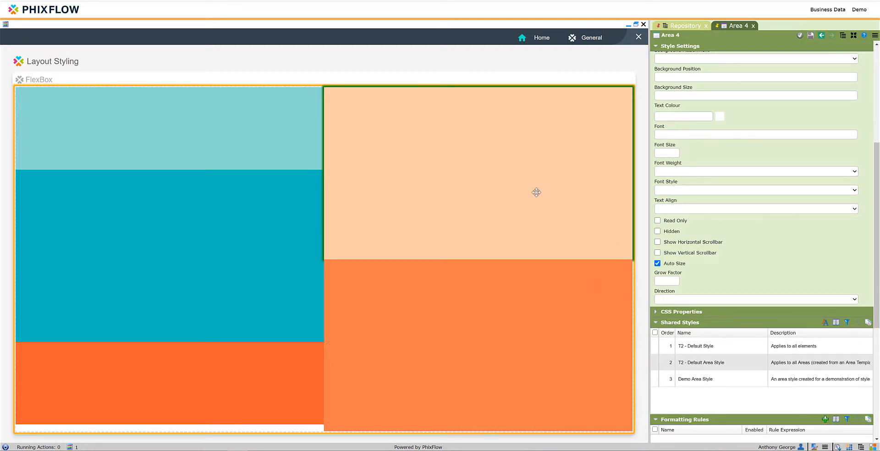
Set Area 4's Grow Factor to 2 and save the change
{"action": "left_click", "coordinate": [668, 279]}
{"action": "type", "text": "2"}
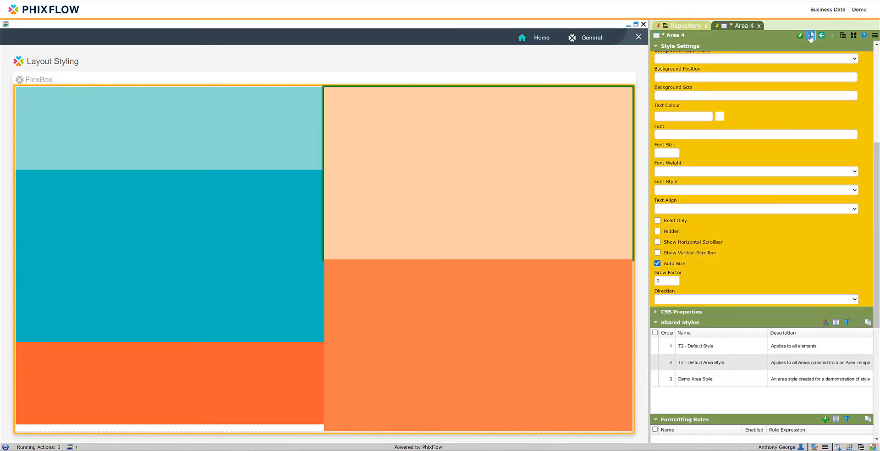
{"action": "left_click", "coordinate": [810, 36]}
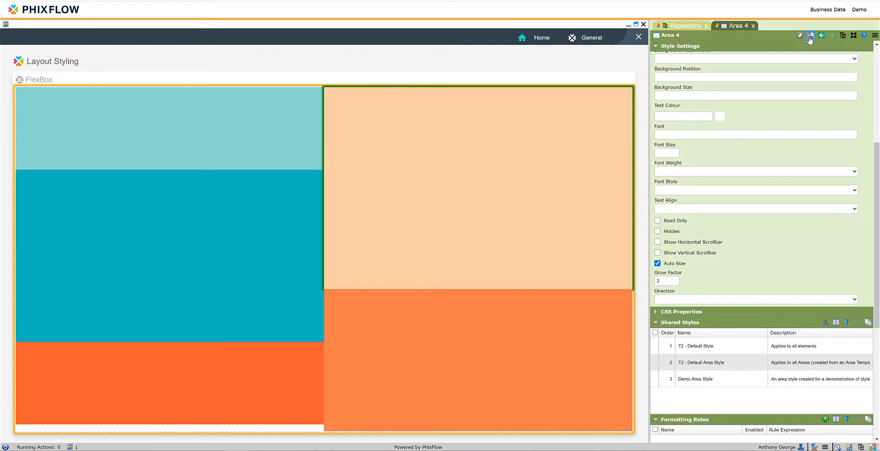
Set the height of Area 4 to 400px in its position settings and save it
{"action": "scroll", "coordinate": [755, 237], "scroll_direction": "down", "scroll_amount": 4}
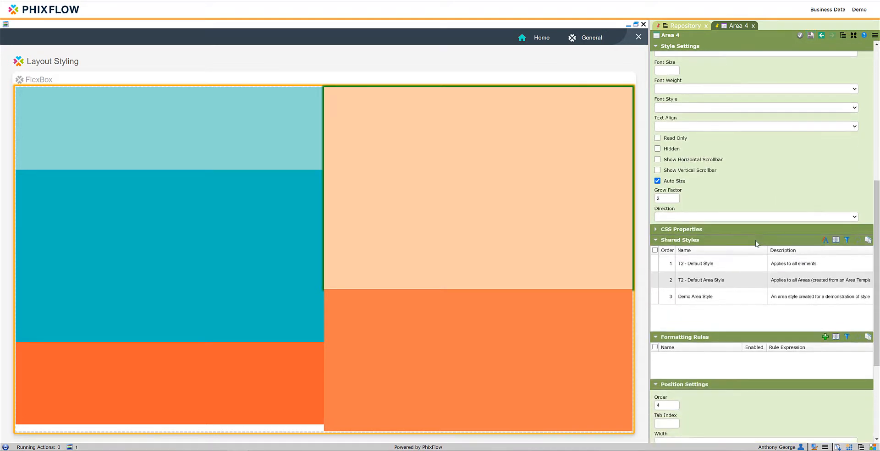
{"action": "scroll", "coordinate": [741, 247], "scroll_direction": "down", "scroll_amount": 1}
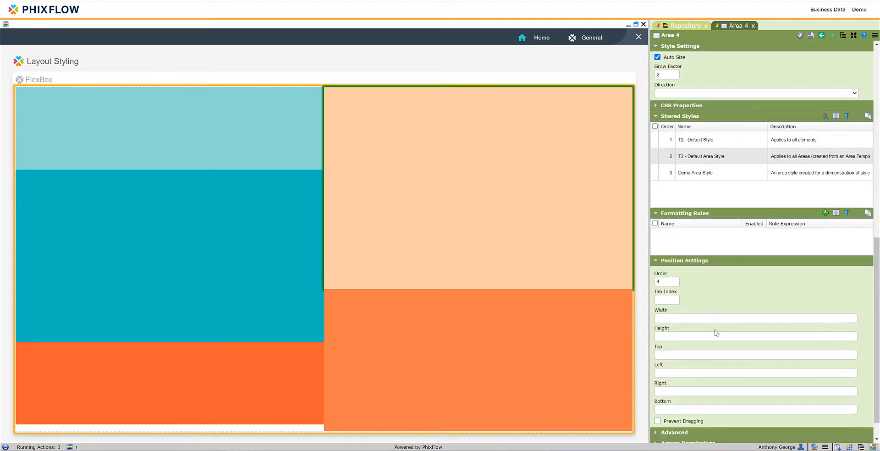
{"action": "left_click", "coordinate": [694, 335]}
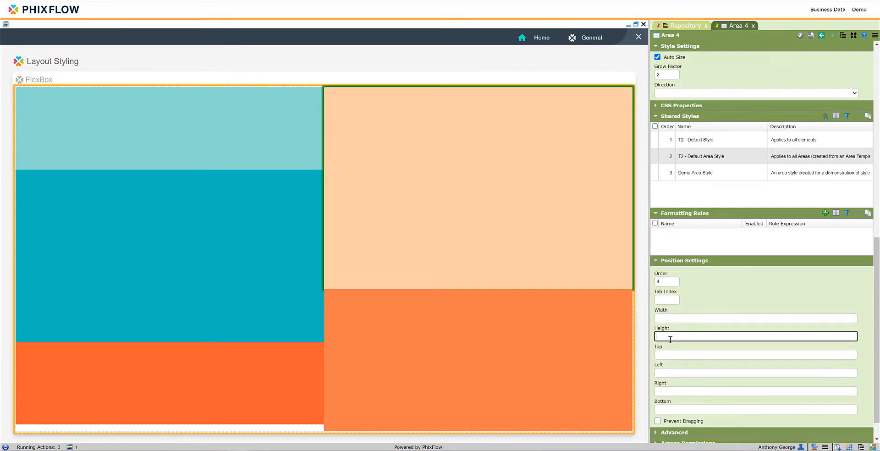
{"action": "type", "text": "400p"}
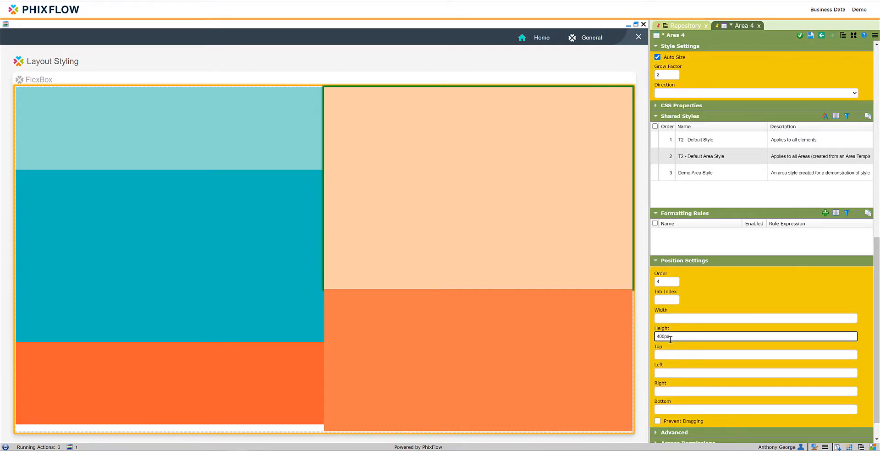
{"action": "type", "text": "x"}
{"action": "key", "text": "Return"}
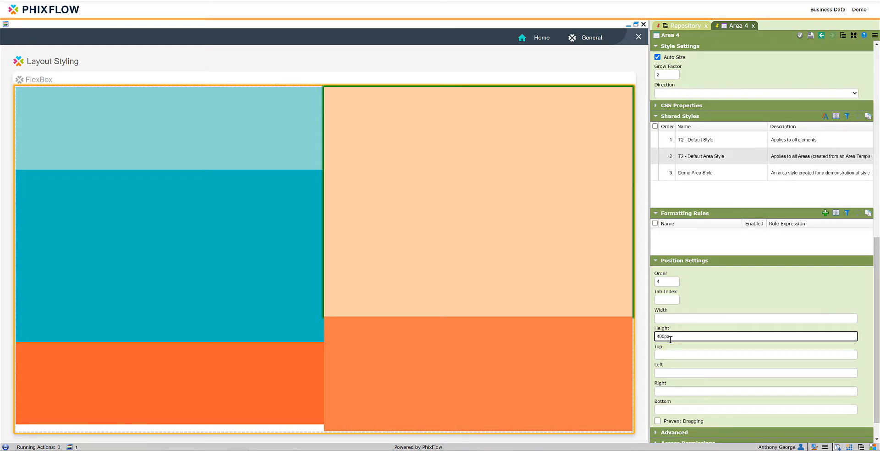
Open the Demo Area Style shared by Area 5 and examine its min-height and min-width CSS properties
{"action": "left_click", "coordinate": [482, 349]}
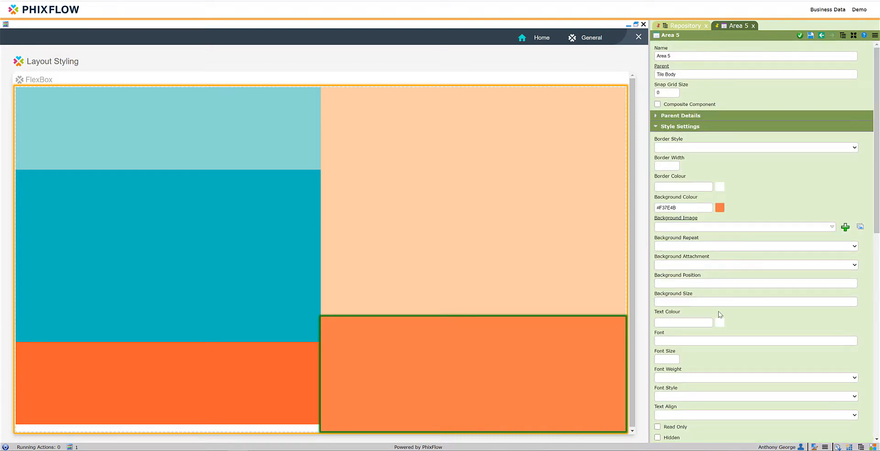
{"action": "scroll", "coordinate": [721, 315], "scroll_direction": "down", "scroll_amount": 5}
{"action": "scroll", "coordinate": [724, 315], "scroll_direction": "down", "scroll_amount": 2}
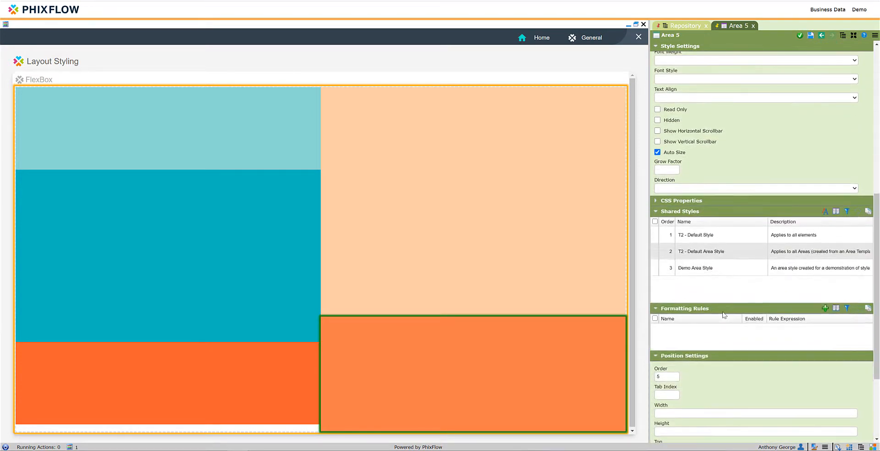
{"action": "left_click", "coordinate": [708, 255]}
{"action": "double_click", "coordinate": [709, 255]}
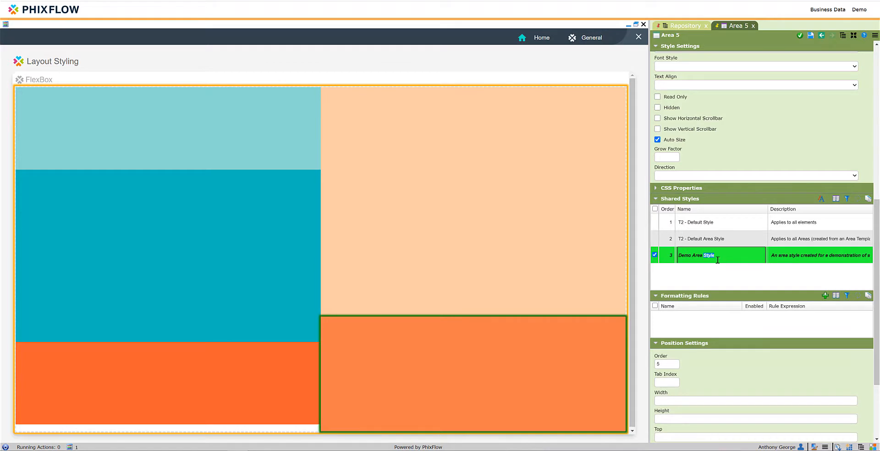
{"action": "scroll", "coordinate": [542, 331], "scroll_direction": "down", "scroll_amount": 1}
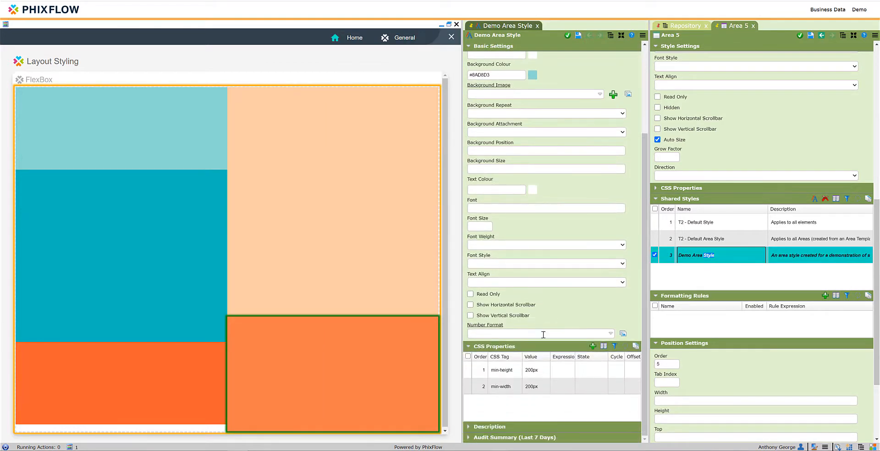
{"action": "left_click", "coordinate": [521, 385]}
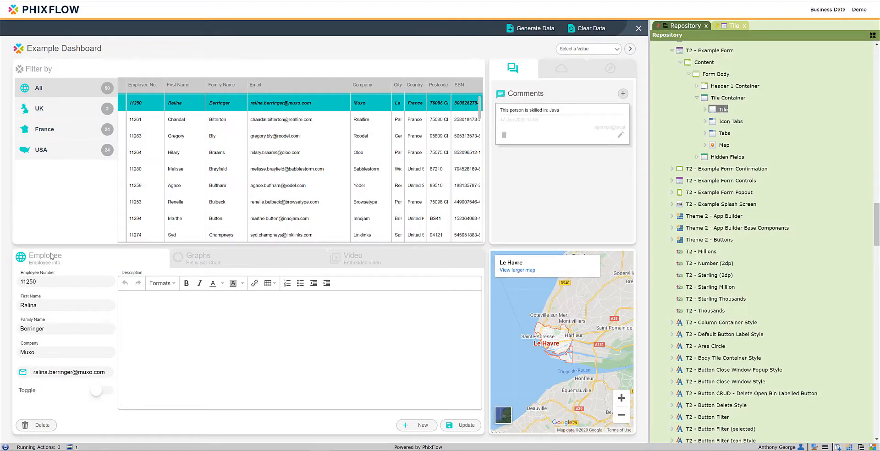
Examine the flexbox style settings of the Tile Container in T2 - Example Form, then close its properties
{"action": "double_click", "coordinate": [723, 98]}
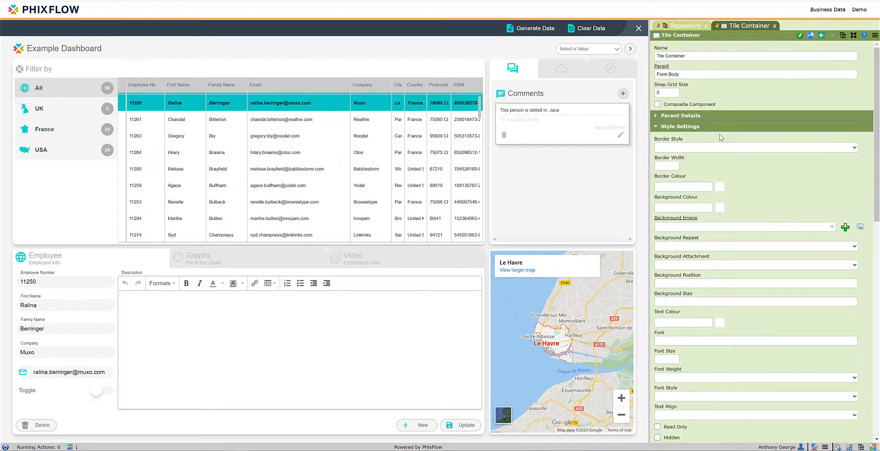
{"action": "scroll", "coordinate": [711, 170], "scroll_direction": "down", "scroll_amount": 2}
{"action": "scroll", "coordinate": [709, 175], "scroll_direction": "down", "scroll_amount": 4}
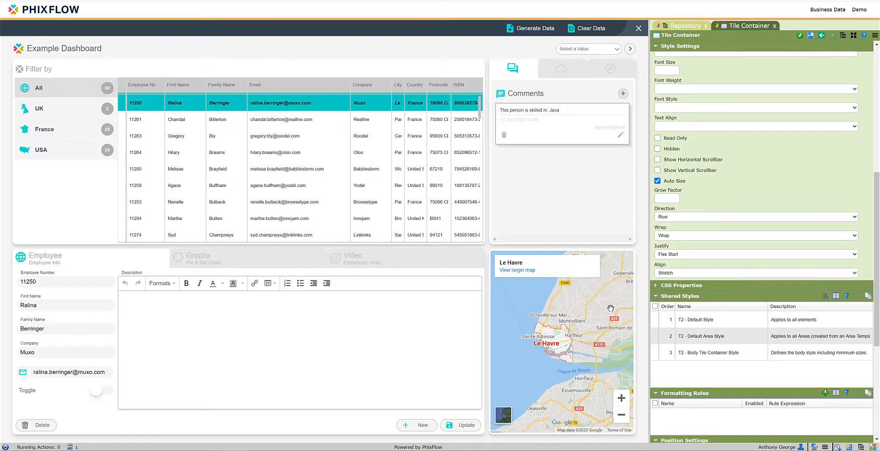
{"action": "left_click", "coordinate": [774, 25]}
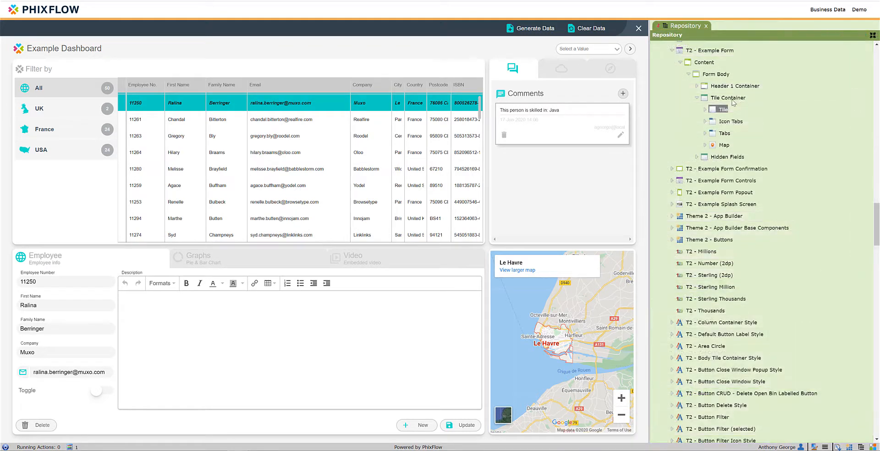
Review the Tile's style settings and open its T2 - Tile Style to examine the min-height and min-width CSS properties
{"action": "double_click", "coordinate": [714, 111]}
{"action": "scroll", "coordinate": [700, 279], "scroll_direction": "down", "scroll_amount": 5}
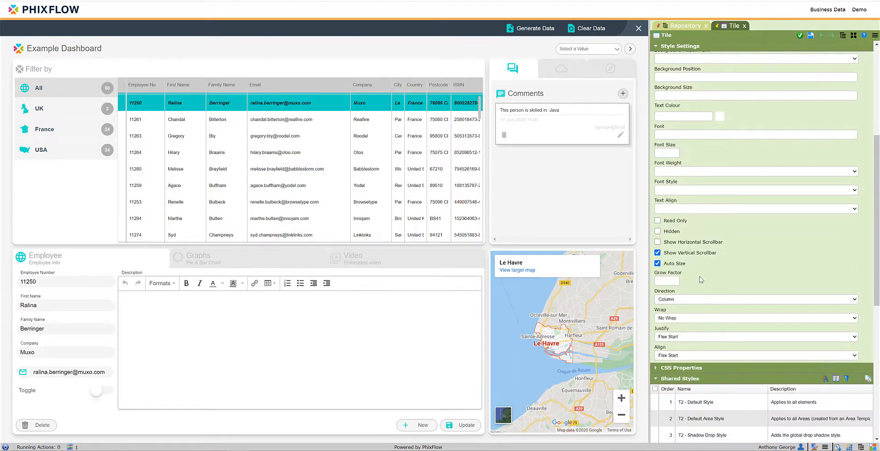
{"action": "scroll", "coordinate": [700, 279], "scroll_direction": "down", "scroll_amount": 3}
{"action": "double_click", "coordinate": [706, 328]}
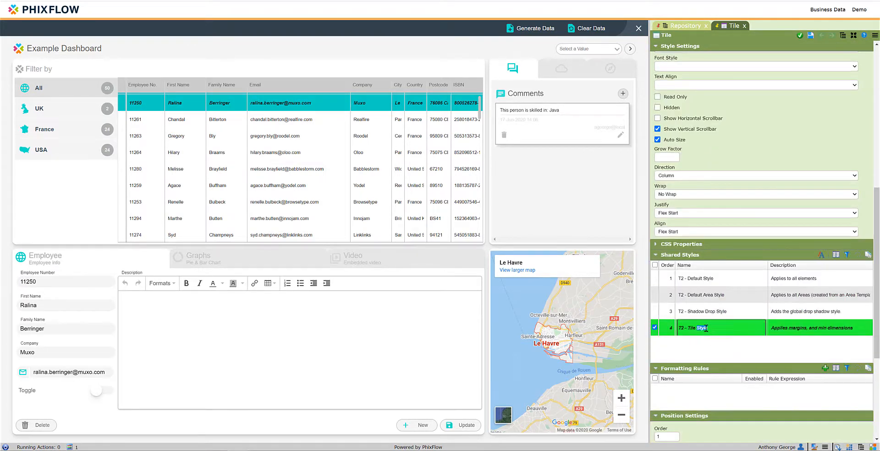
{"action": "scroll", "coordinate": [515, 200], "scroll_direction": "down", "scroll_amount": 3}
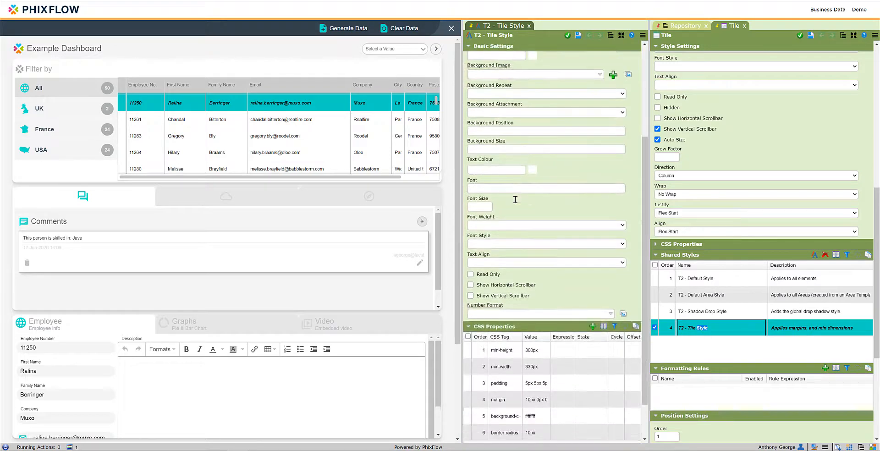
{"action": "scroll", "coordinate": [514, 199], "scroll_direction": "down", "scroll_amount": 1}
{"action": "left_click", "coordinate": [502, 303]}
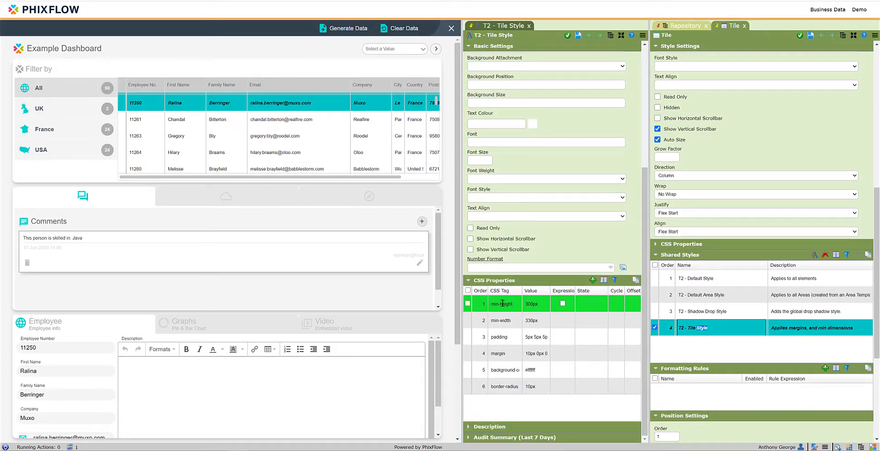
{"action": "left_click", "coordinate": [508, 320]}
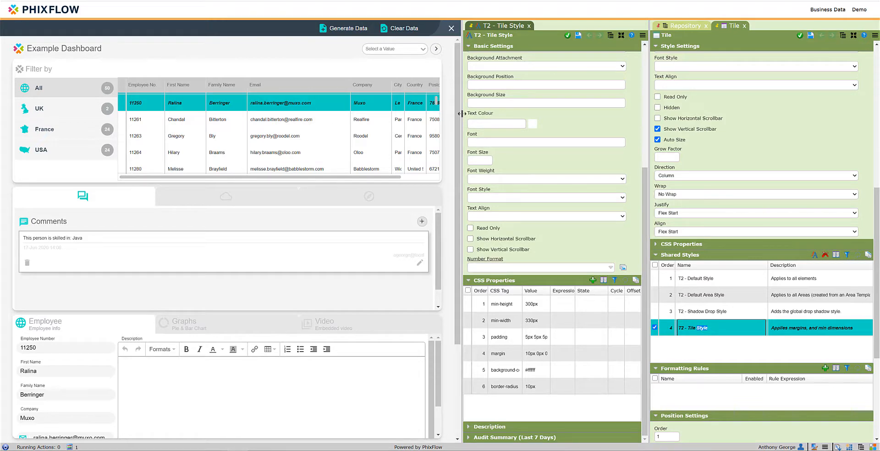
Narrow the Example Dashboard's display area in two stages to check how its tiles rearrange
{"action": "left_click_drag", "start_coordinate": [461, 114], "coordinate": [339, 126]}
{"action": "left_click_drag", "start_coordinate": [329, 129], "coordinate": [133, 142]}
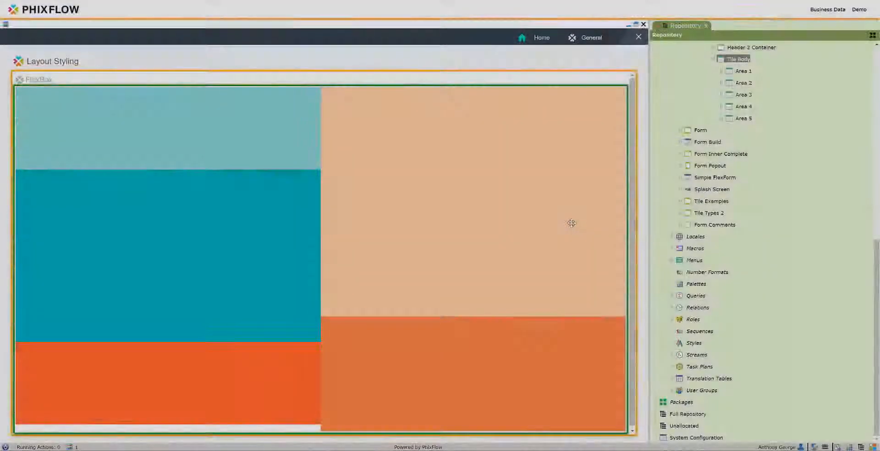